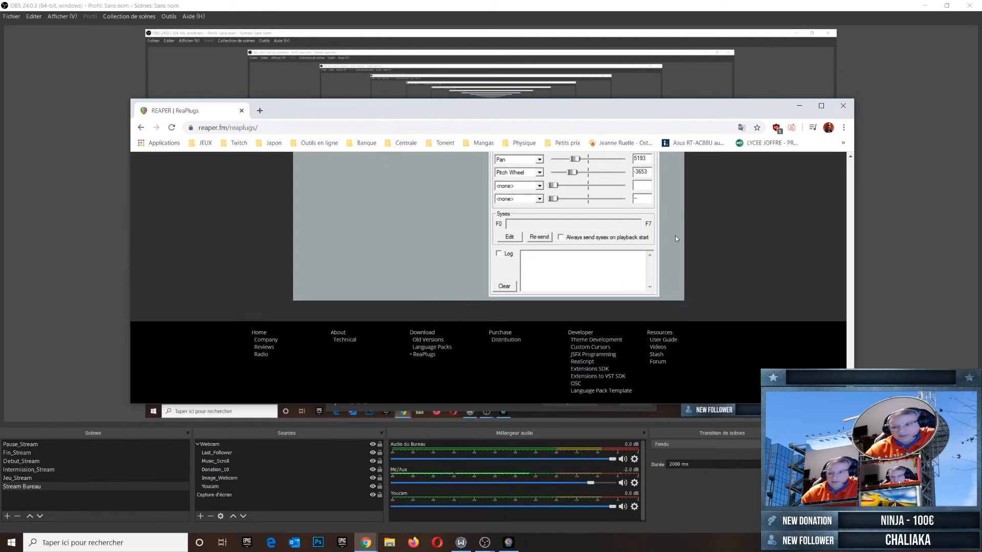
Download the ReaPlugs VST v2.36 64-bit installer from the REAPER page and launch it, closing the browser when finished.
{"action": "left_click", "coordinate": [822, 106]}
{"action": "left_click_drag", "start_coordinate": [977, 460], "coordinate": [980, 72]}
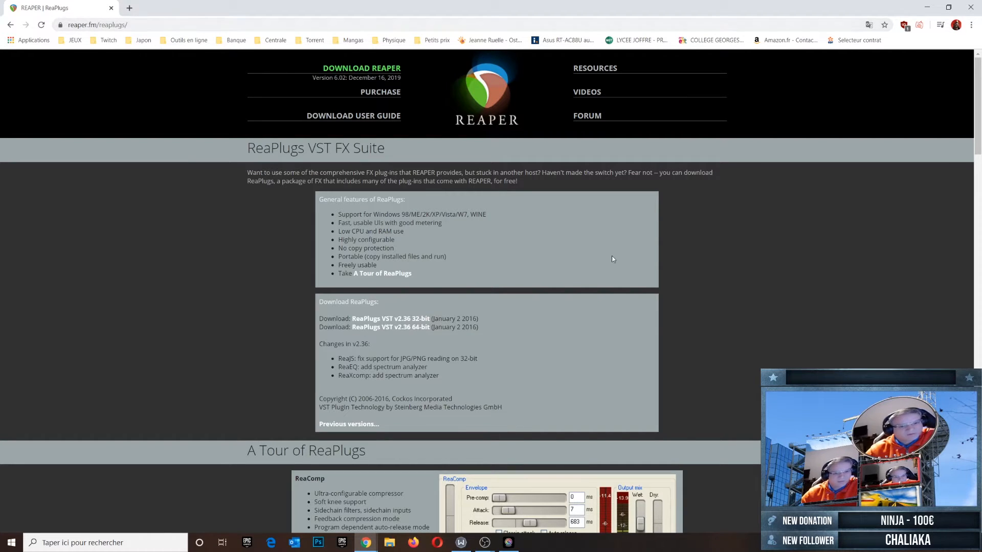
{"action": "scroll", "coordinate": [562, 277], "scroll_direction": "down", "scroll_amount": 1}
{"action": "left_click", "coordinate": [415, 280]}
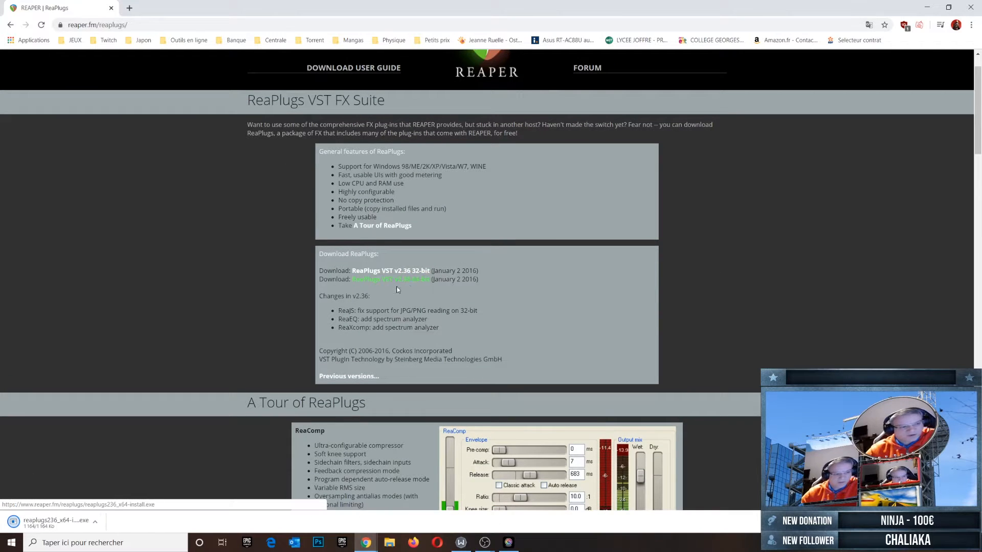
{"action": "left_click", "coordinate": [61, 524]}
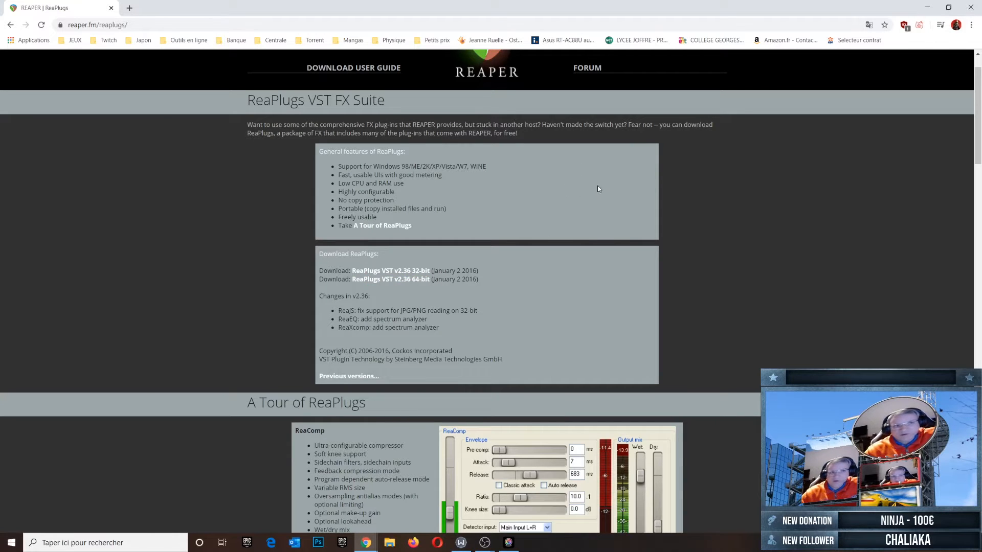
{"action": "left_click", "coordinate": [977, 8]}
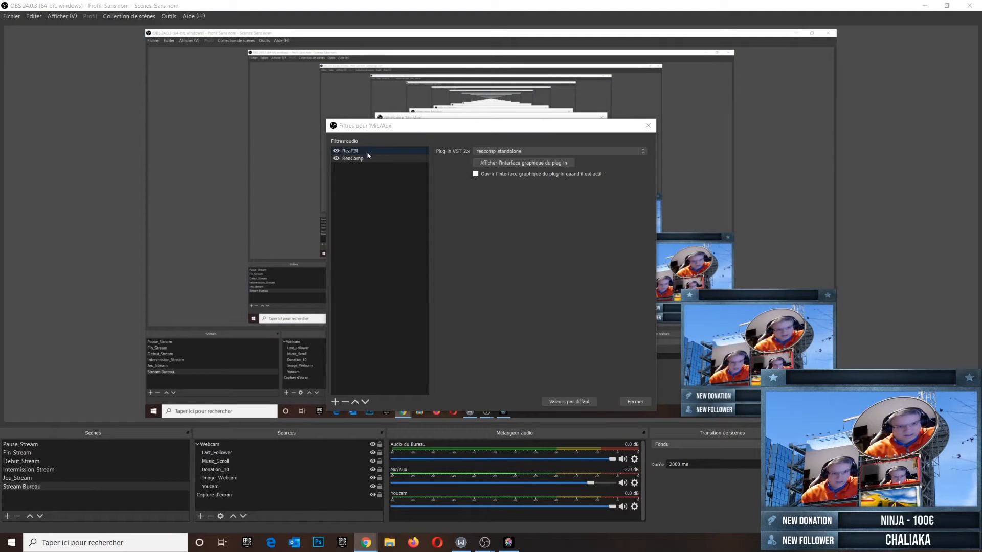
Add a Gain filter with its default name to the Mic/Aux audio filters.
{"action": "left_click", "coordinate": [335, 402]}
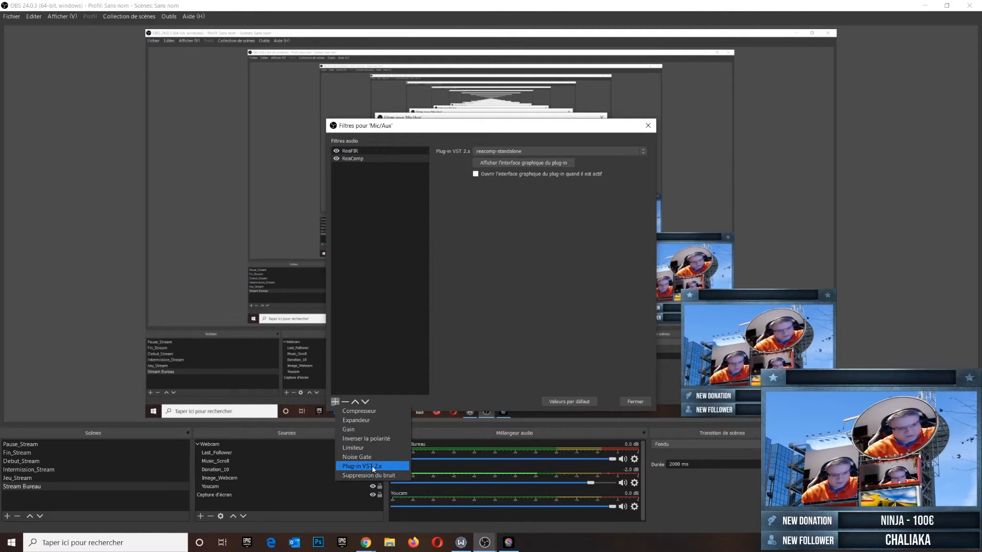
{"action": "left_click", "coordinate": [370, 429]}
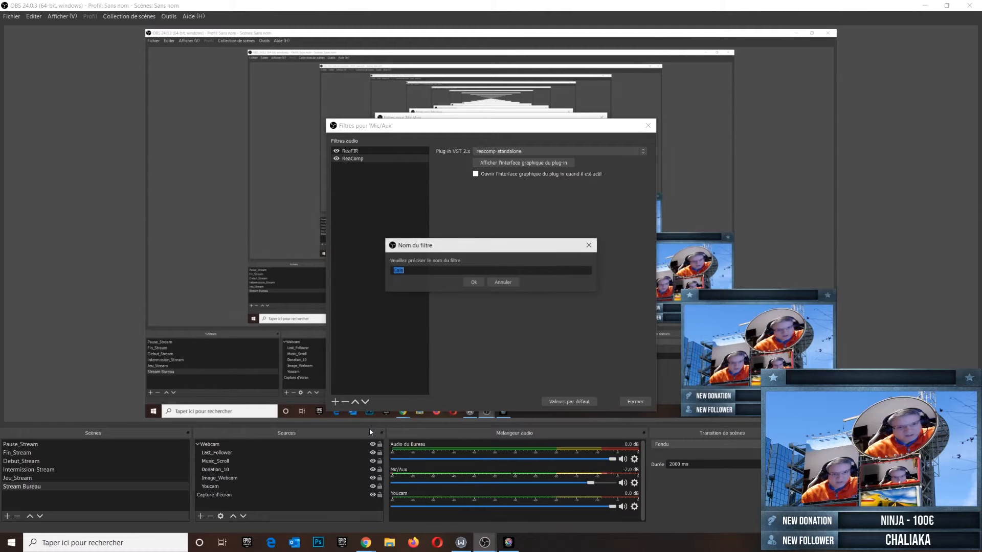
{"action": "left_click", "coordinate": [473, 283]}
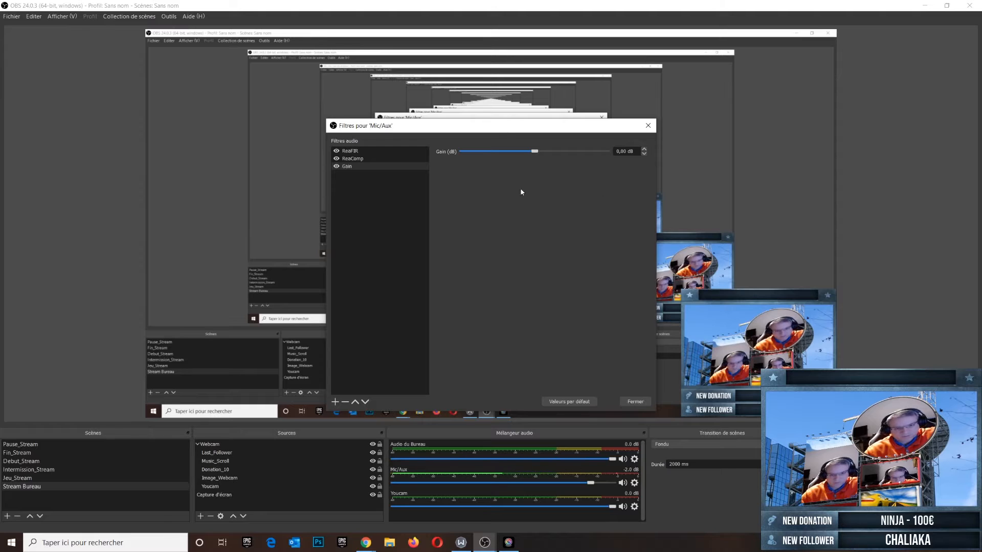
Reopen the Mic/Aux filters, add a Plug-in VST 2.x filter with the default name and view its available plug-ins.
{"action": "left_click", "coordinate": [636, 402]}
{"action": "left_click", "coordinate": [634, 482]}
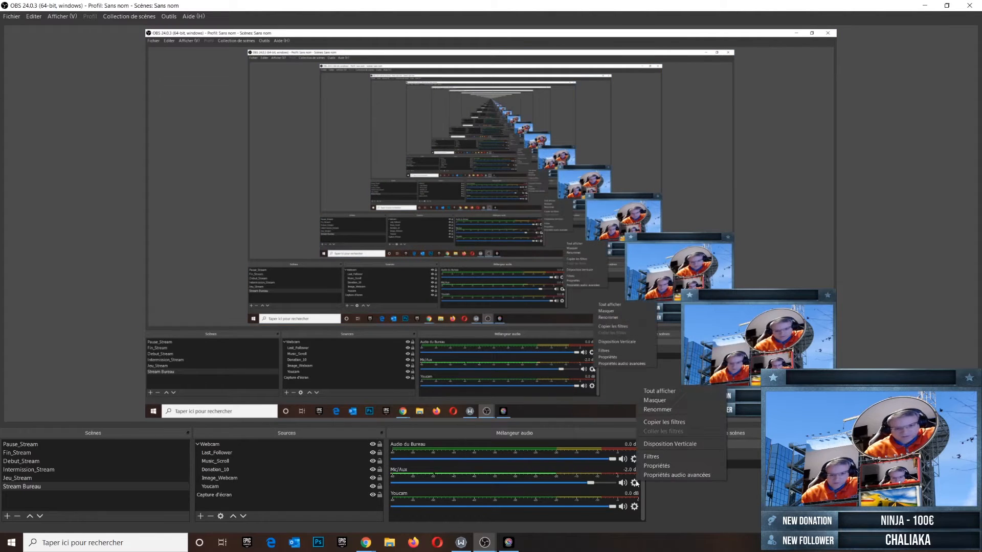
{"action": "left_click", "coordinate": [655, 456]}
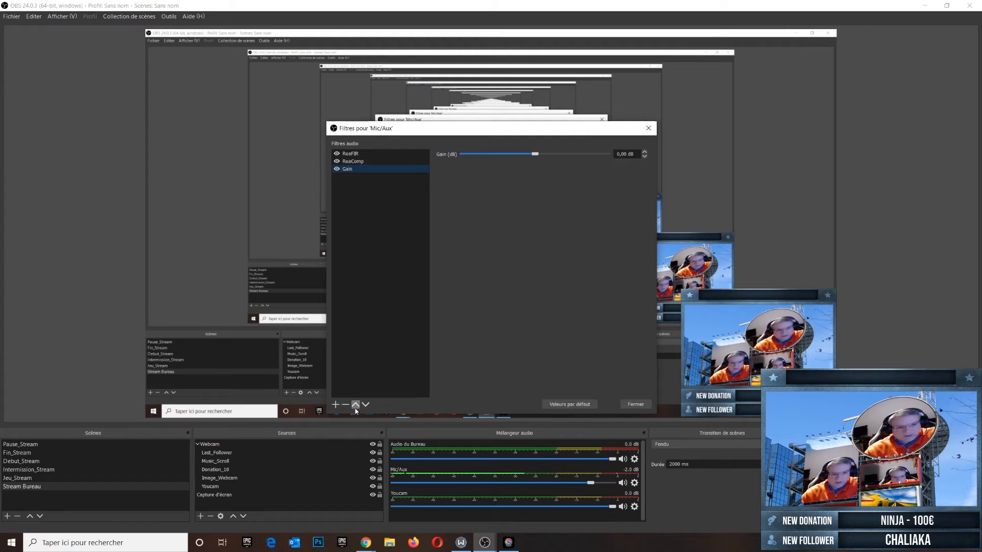
{"action": "left_click", "coordinate": [336, 404]}
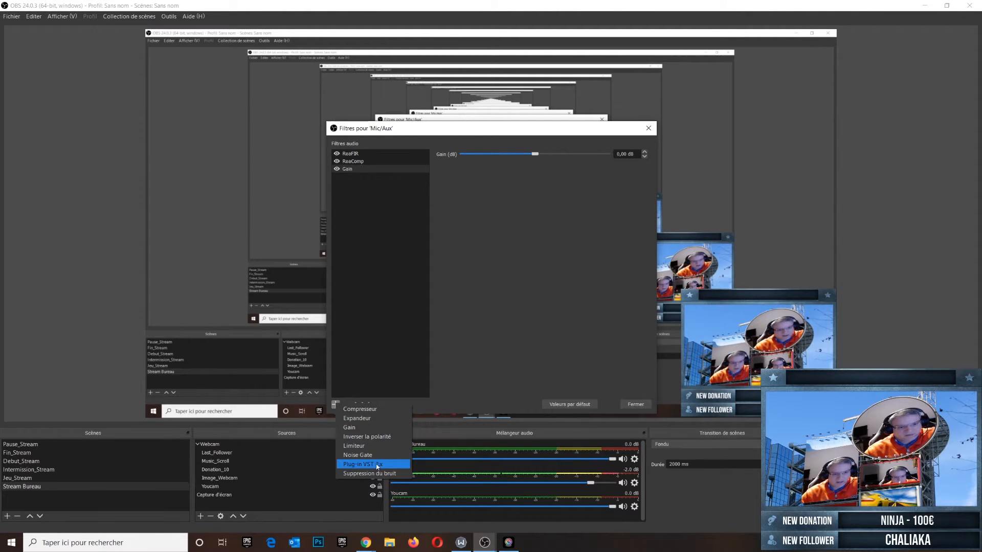
{"action": "left_click", "coordinate": [368, 464]}
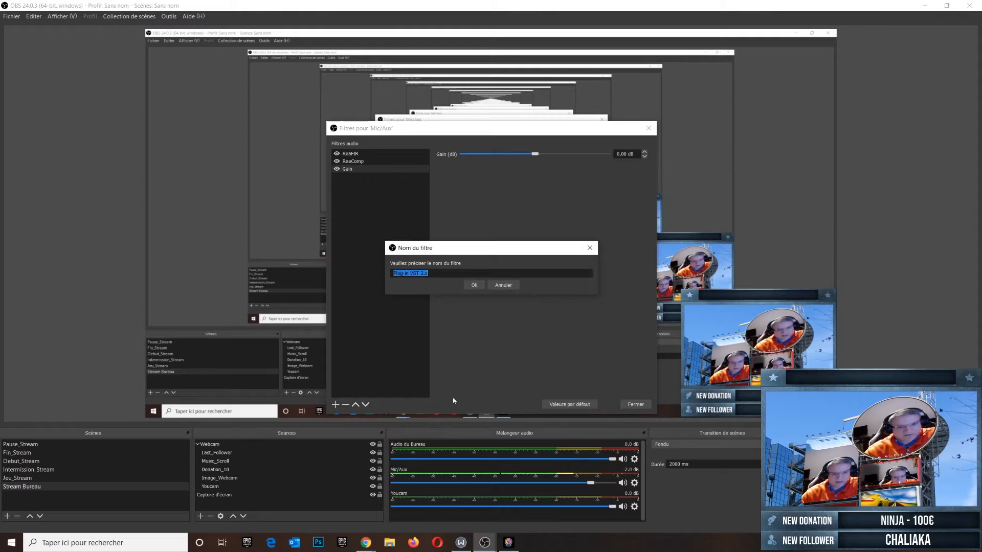
{"action": "left_click", "coordinate": [483, 287]}
{"action": "left_click", "coordinate": [536, 154]}
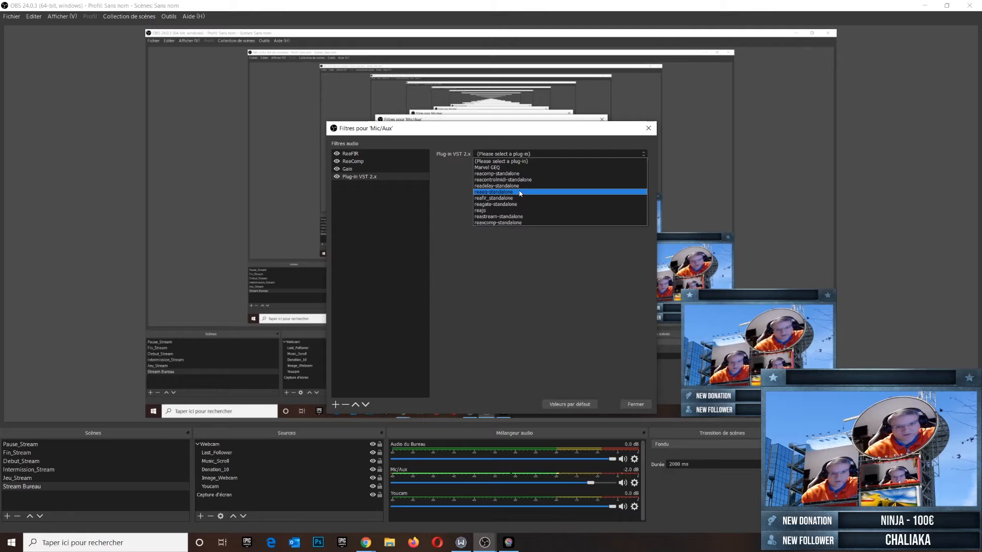
{"action": "left_click", "coordinate": [501, 286]}
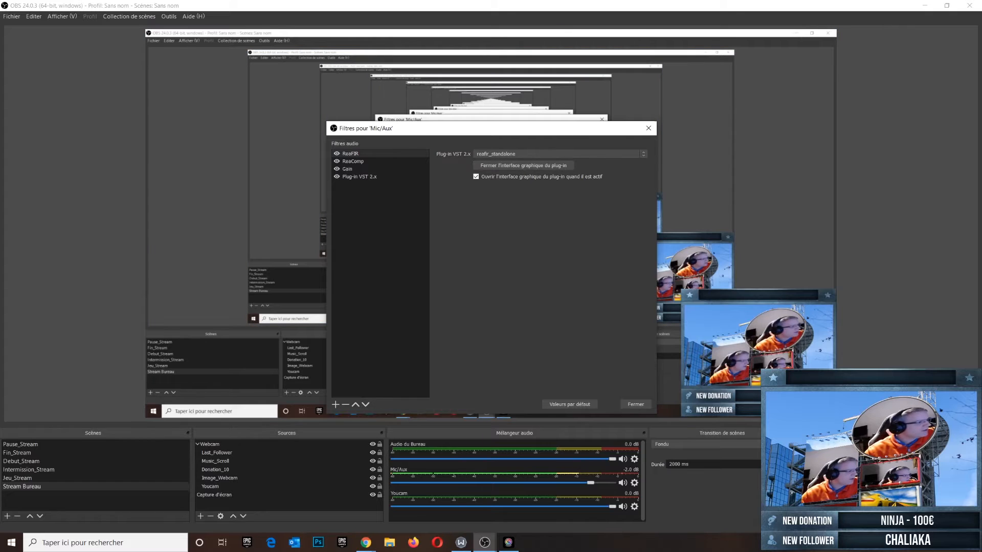
In the ReaFIR filter's interface, select Subtract mode, Precise edit mode and an FFT size of 4096.
{"action": "left_click_drag", "start_coordinate": [0, 143], "coordinate": [551, 160]}
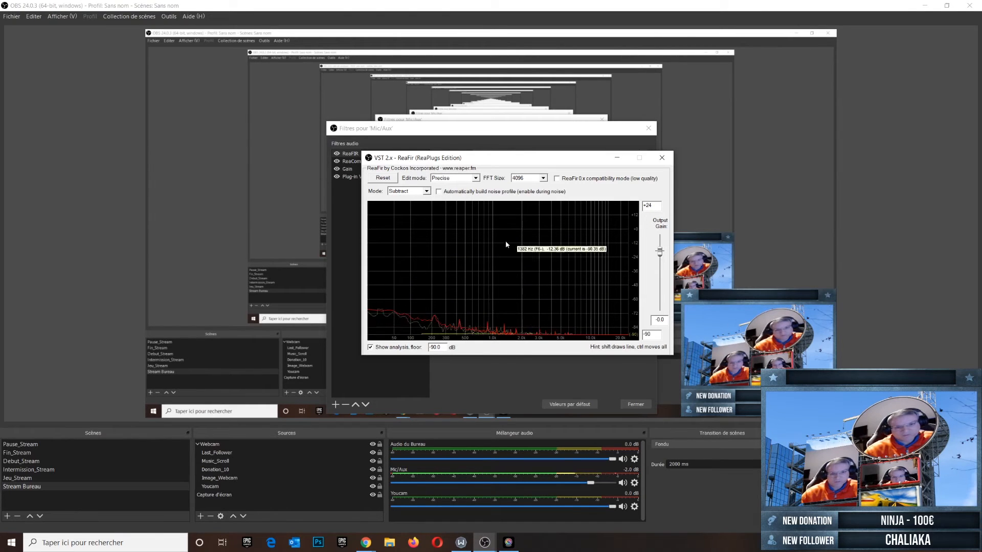
{"action": "left_click", "coordinate": [408, 191]}
{"action": "left_click", "coordinate": [409, 199]}
{"action": "left_click", "coordinate": [419, 192]}
{"action": "left_click", "coordinate": [410, 225]}
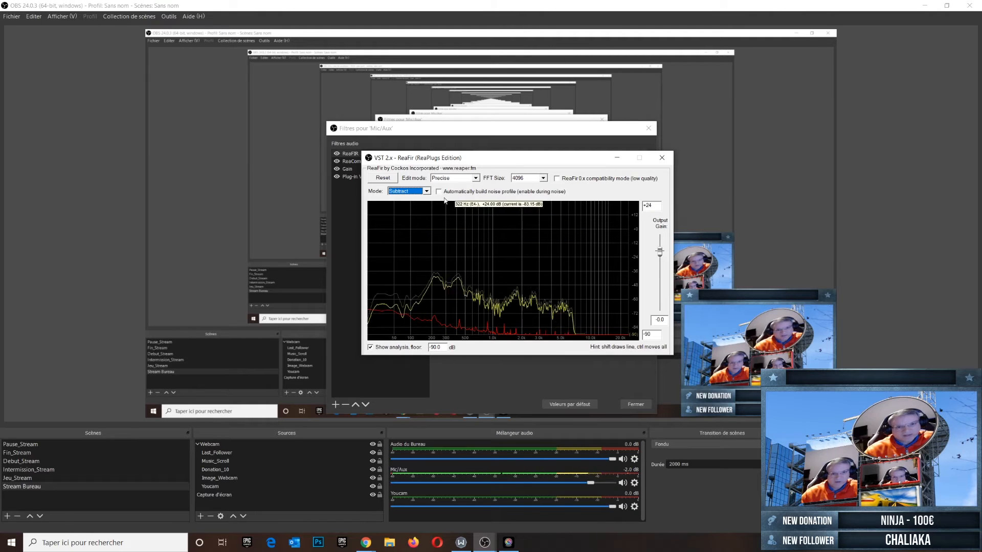
{"action": "left_click", "coordinate": [473, 178]}
{"action": "left_click", "coordinate": [473, 179]}
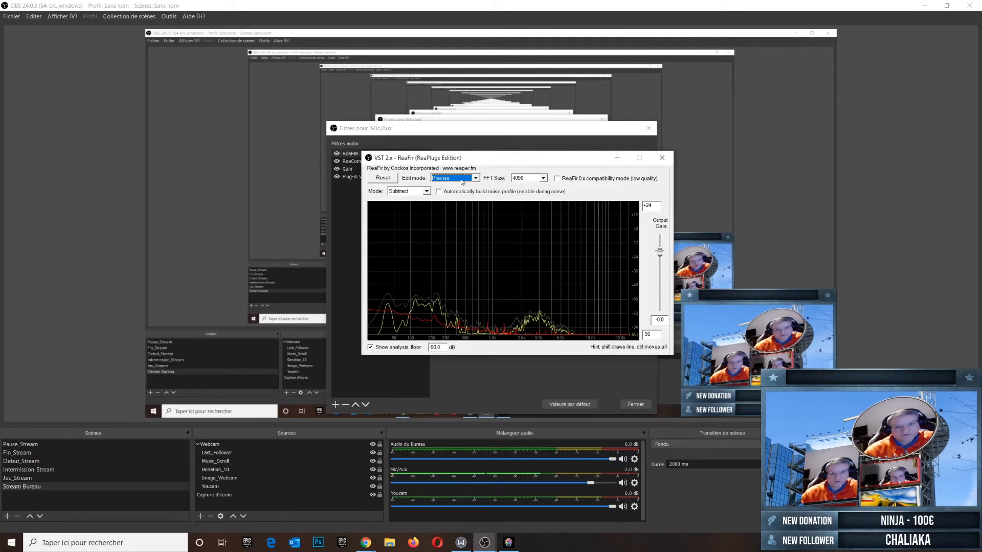
{"action": "left_click", "coordinate": [543, 177]}
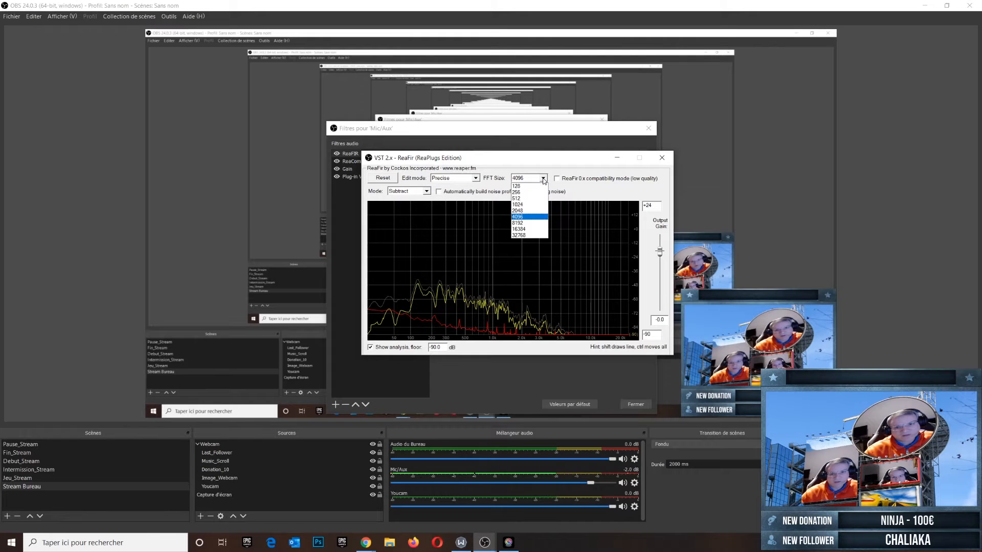
{"action": "left_click", "coordinate": [519, 217]}
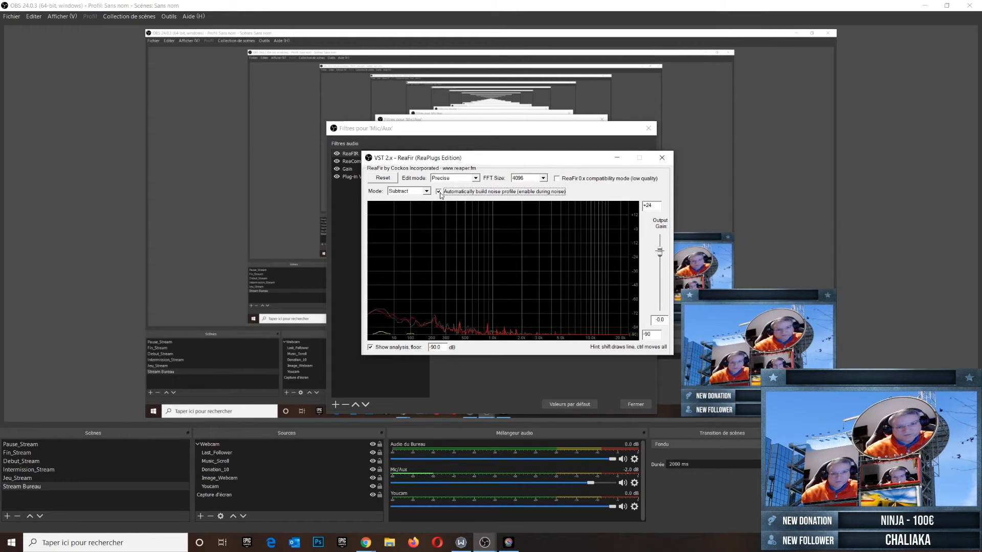
Rebuild ReaFIR's noise profile from the background noise, leave automatic profile building disabled and close the plug-in interface.
{"action": "left_click", "coordinate": [438, 192]}
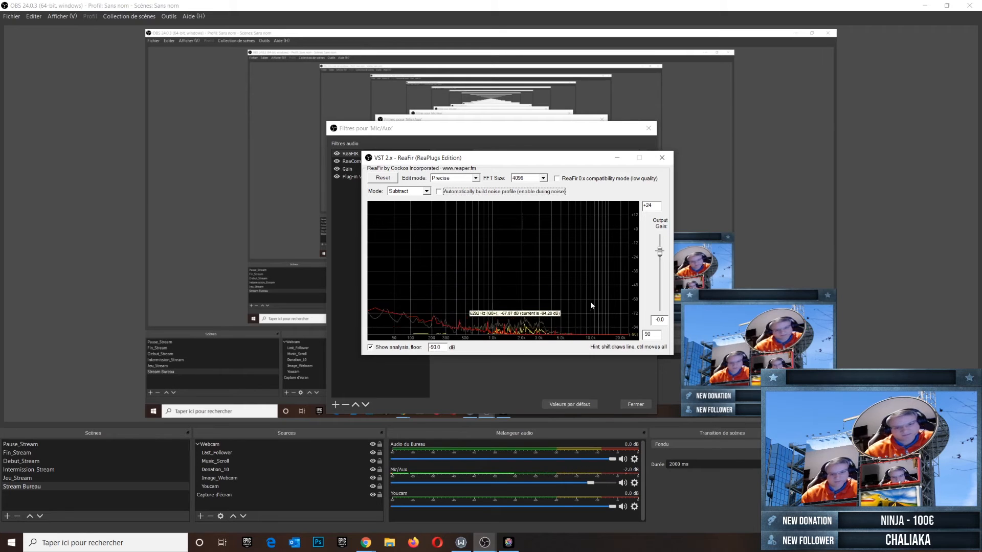
{"action": "left_click", "coordinate": [439, 192]}
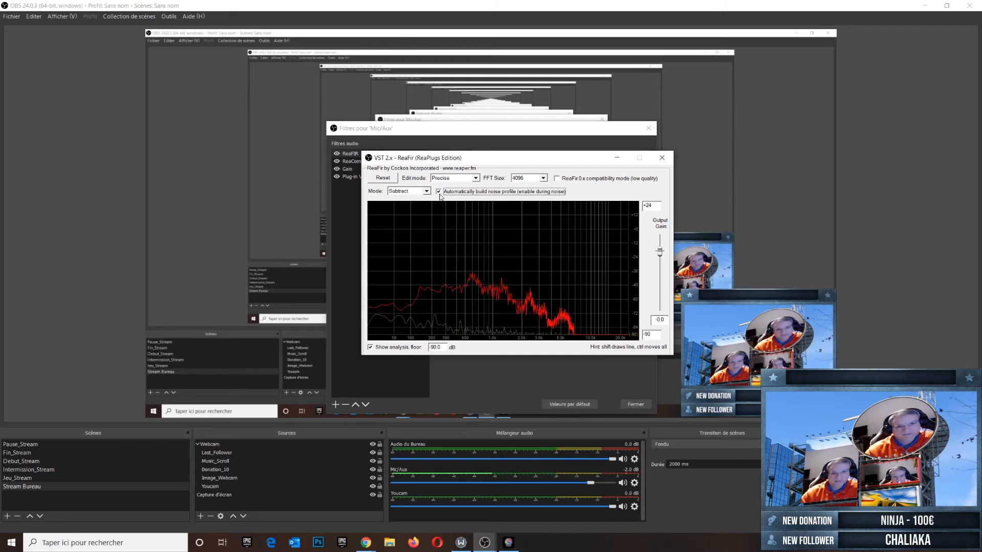
{"action": "left_click", "coordinate": [439, 192]}
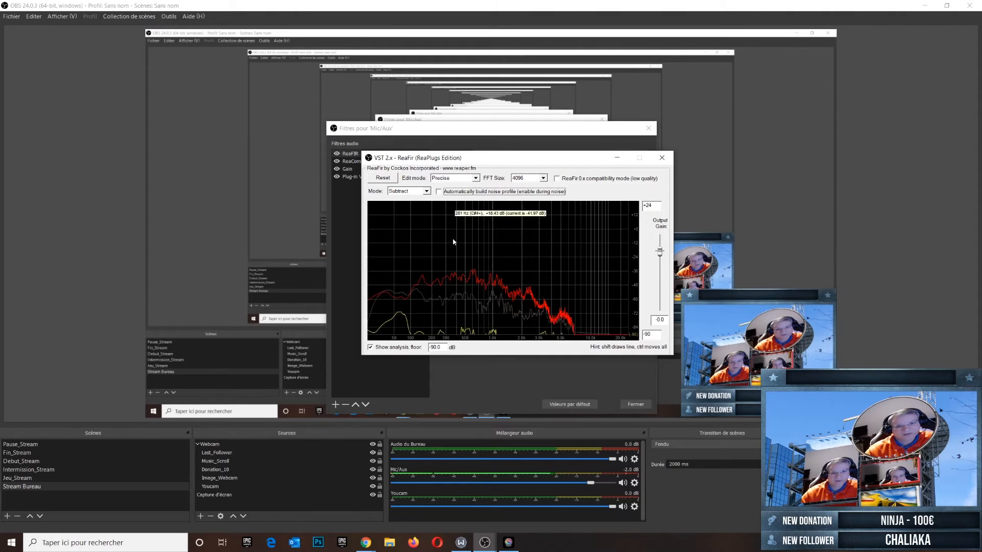
{"action": "left_click", "coordinate": [439, 192]}
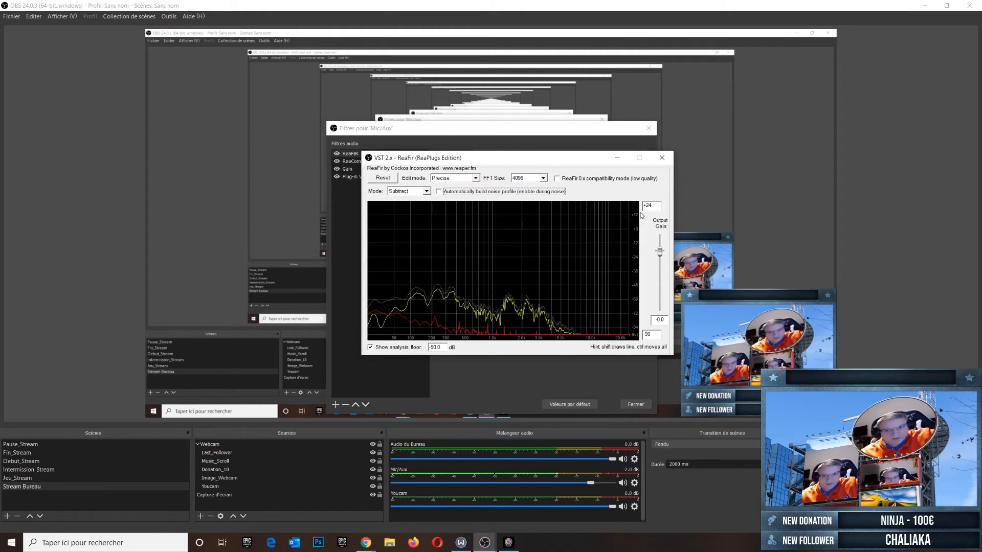
{"action": "left_click", "coordinate": [662, 158]}
Delete the Gain filter from the Mic/Aux audio filters.
{"action": "left_click", "coordinate": [367, 173]}
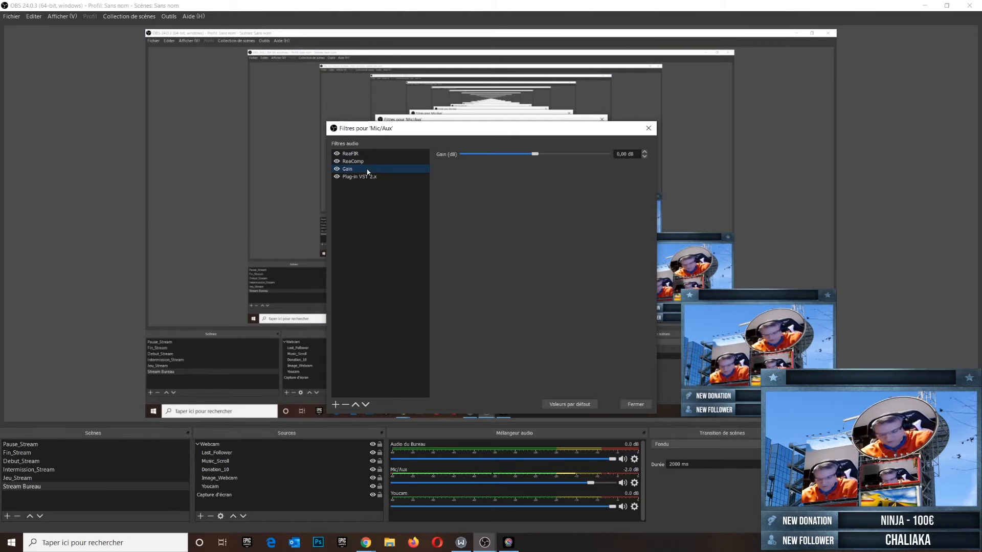
{"action": "left_click", "coordinate": [346, 406]}
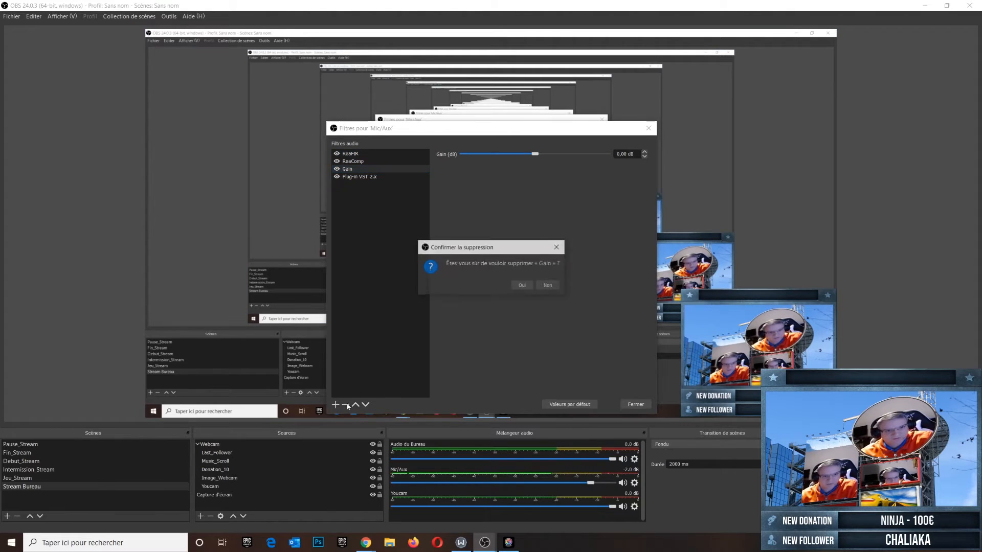
{"action": "left_click", "coordinate": [525, 283]}
Check the ReaComp filter's plug-in choice, keep reacomp-standalone and bring its graphical interface into view.
{"action": "left_click", "coordinate": [353, 161]}
{"action": "left_click", "coordinate": [524, 155]}
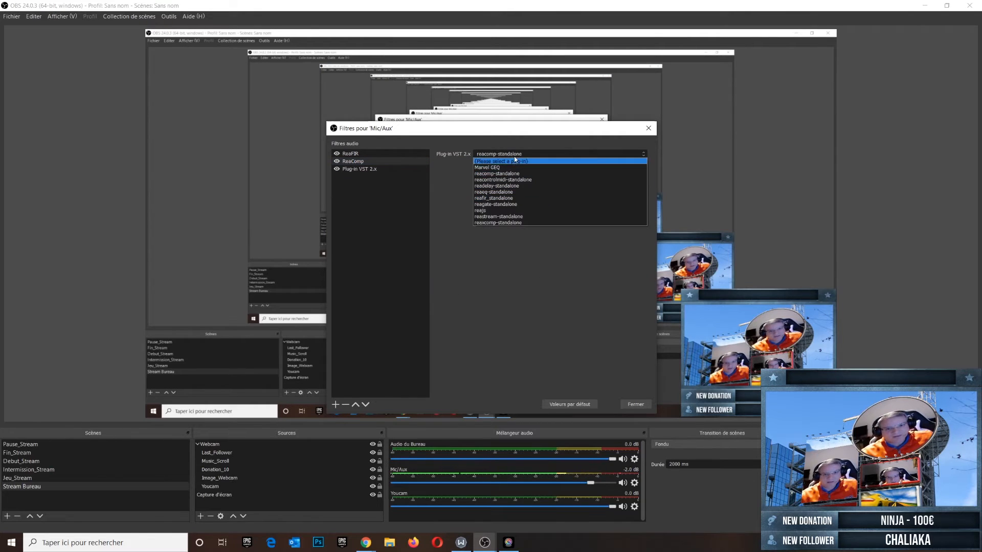
{"action": "left_click", "coordinate": [526, 155]}
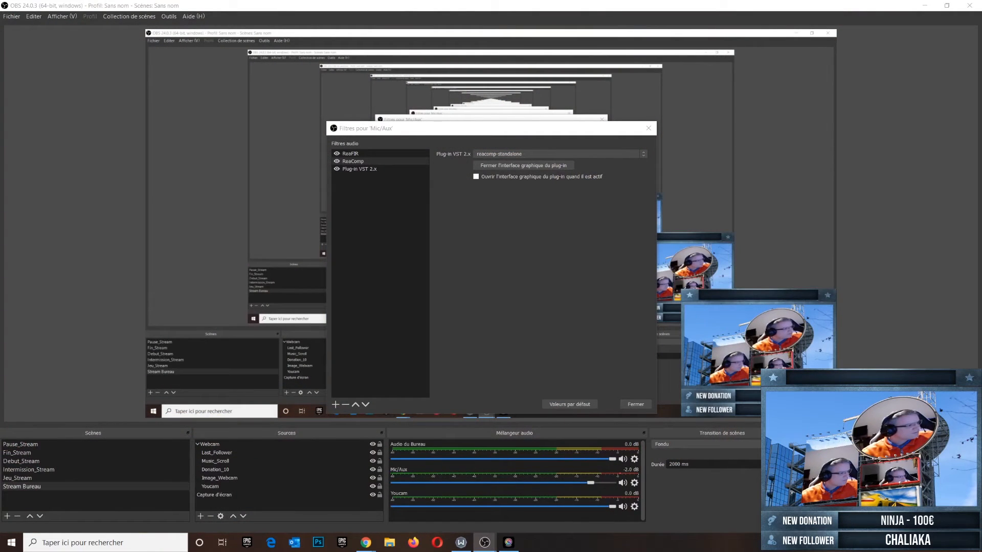
{"action": "left_click_drag", "start_coordinate": [0, 68], "coordinate": [453, 169]}
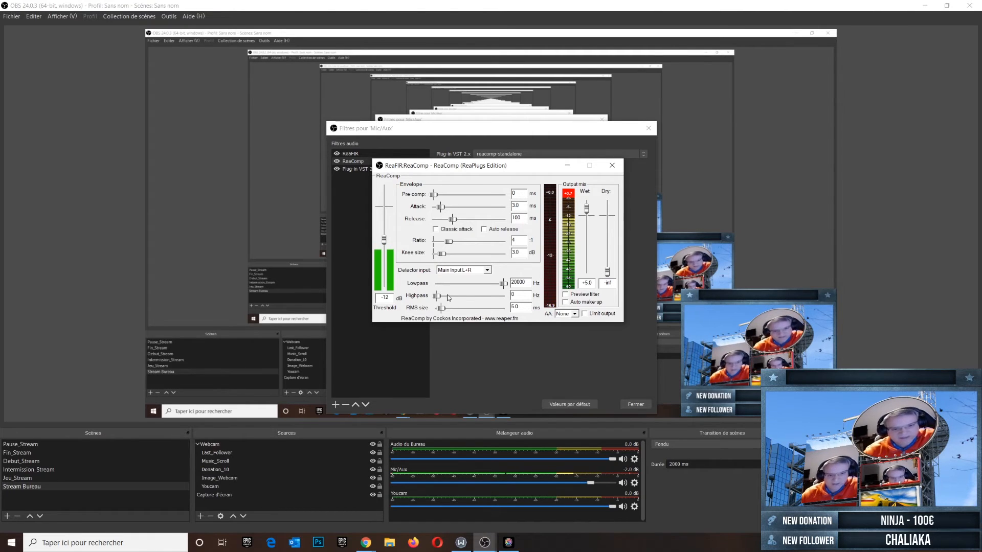
Try a 39 Hz highpass and a 1275 Hz lowpass in ReaComp, and reset both to their defaults.
{"action": "left_click_drag", "start_coordinate": [437, 296], "coordinate": [449, 298]}
{"action": "left_click_drag", "start_coordinate": [503, 284], "coordinate": [468, 286]}
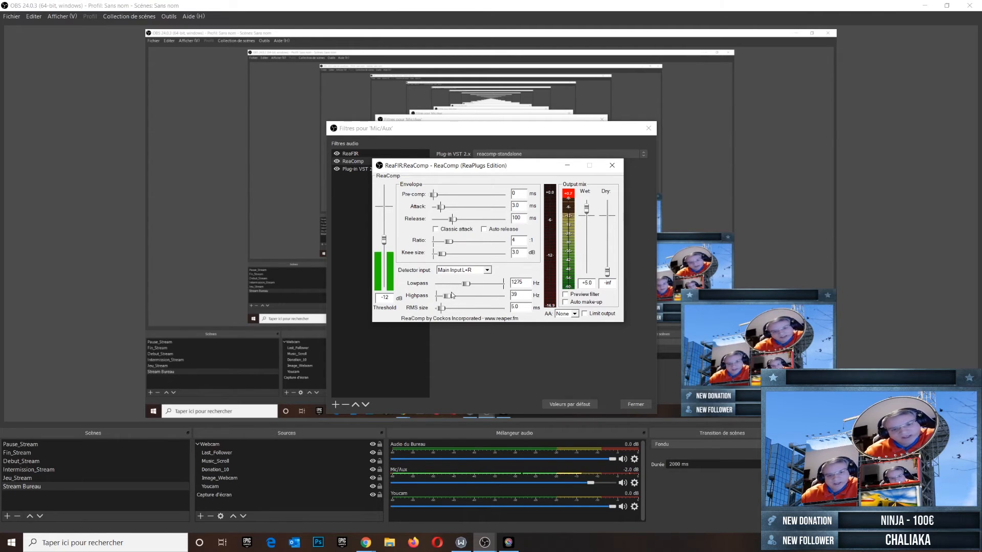
{"action": "double_click", "coordinate": [467, 284]}
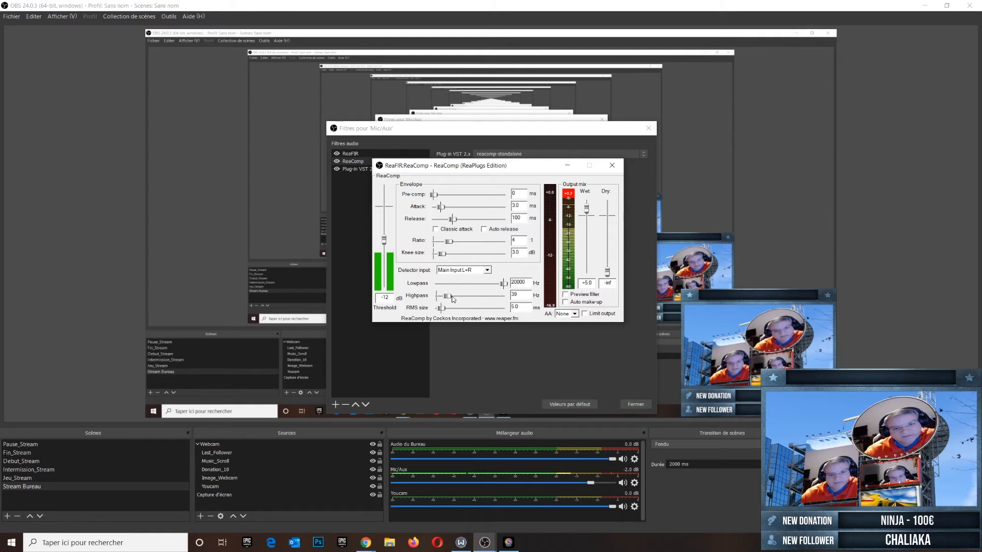
{"action": "double_click", "coordinate": [447, 296]}
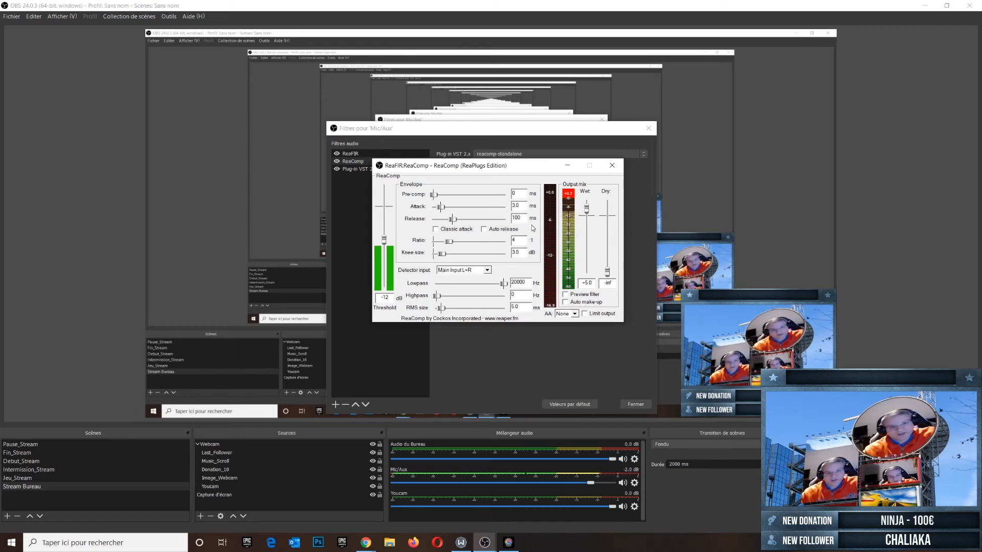
Try different ReaComp threshold levels and set the threshold to -15 dB.
{"action": "left_click_drag", "start_coordinate": [386, 242], "coordinate": [383, 255]}
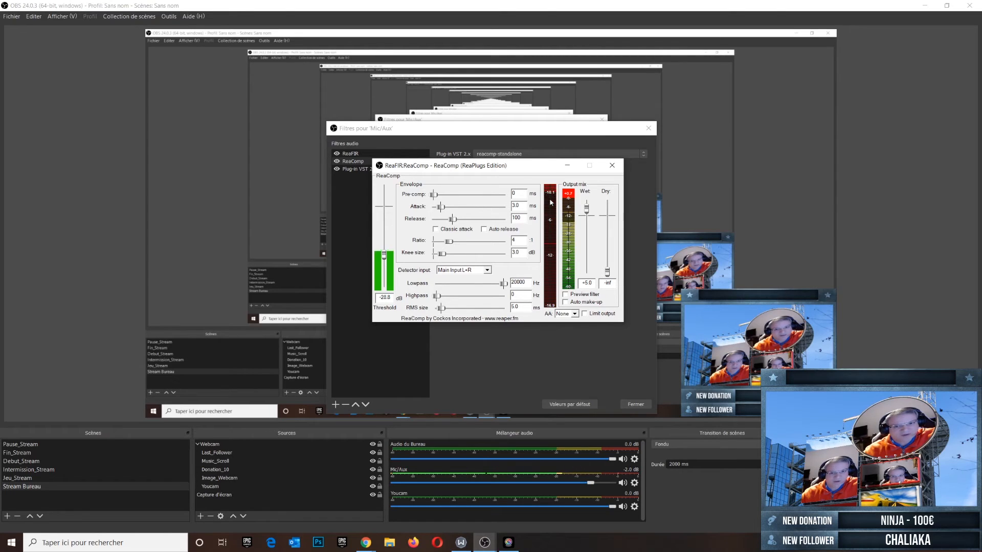
{"action": "left_click_drag", "start_coordinate": [384, 255], "coordinate": [388, 243]}
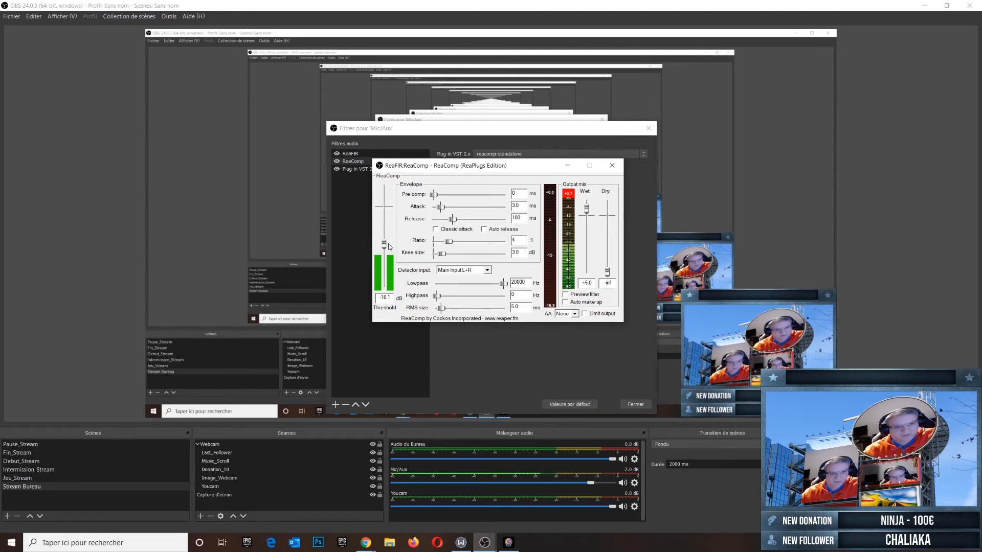
{"action": "left_click_drag", "start_coordinate": [393, 300], "coordinate": [377, 298]}
{"action": "type", "text": "-15"}
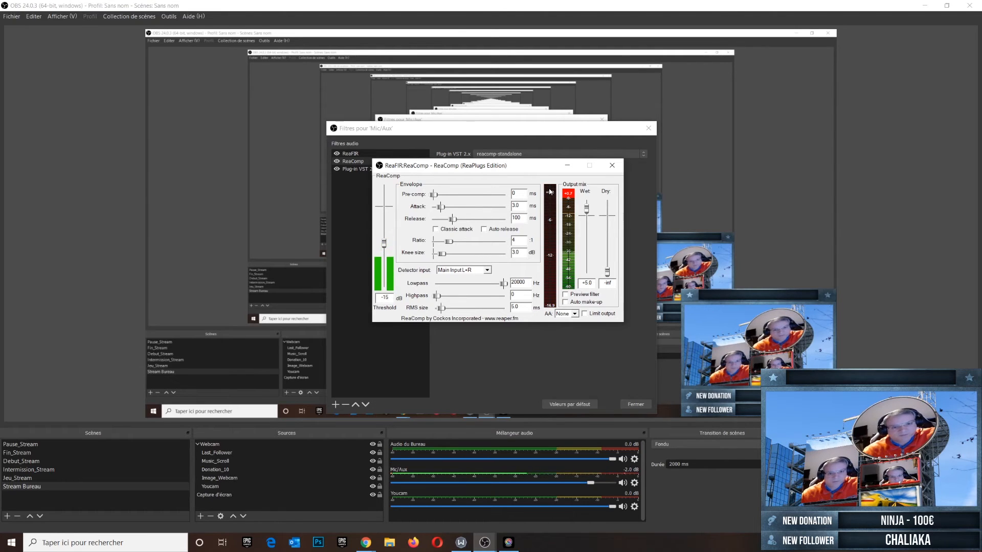
Try a higher compression ratio in ReaComp, set the ratio to 5.0:1 and close the plug-in interface.
{"action": "left_click_drag", "start_coordinate": [452, 240], "coordinate": [470, 241]}
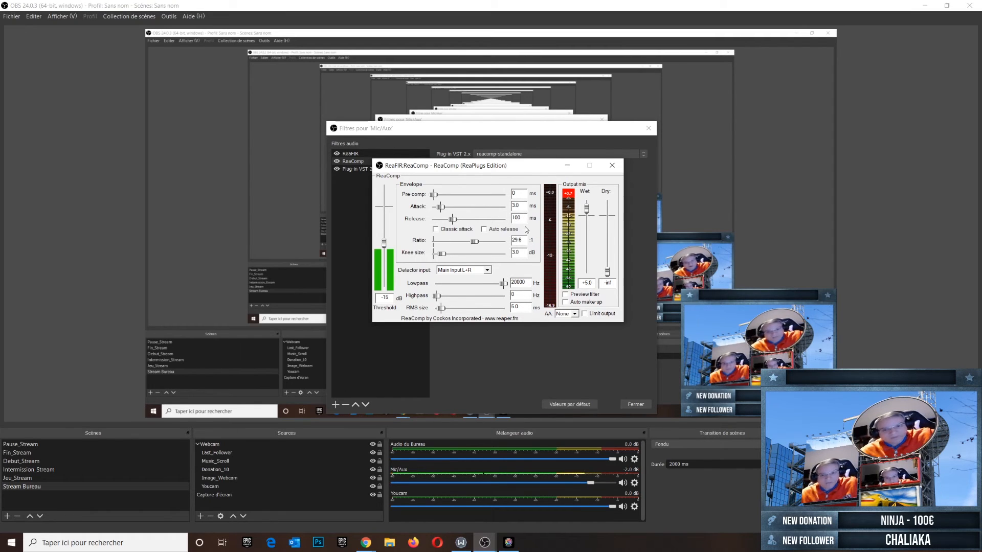
{"action": "left_click_drag", "start_coordinate": [474, 241], "coordinate": [455, 245]}
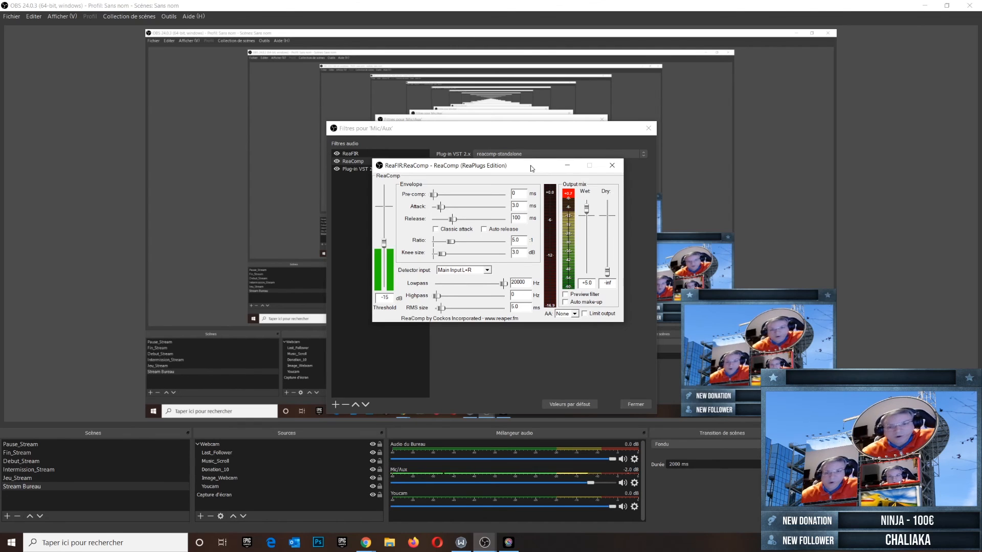
{"action": "left_click", "coordinate": [613, 166]}
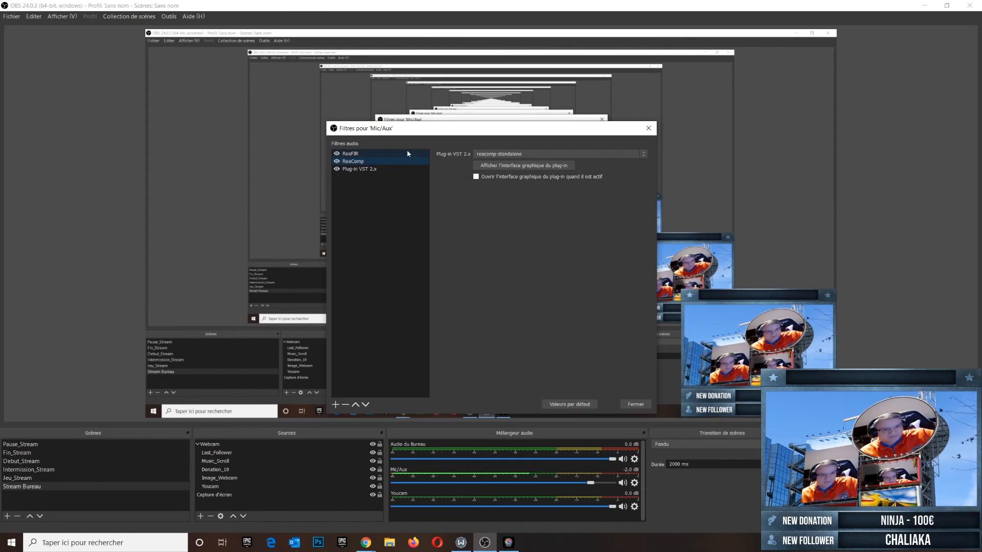
Review the ReaFIR filter's settings in its interface, and close it along with the Mic/Aux filters window.
{"action": "left_click", "coordinate": [382, 154]}
{"action": "left_click", "coordinate": [504, 165]}
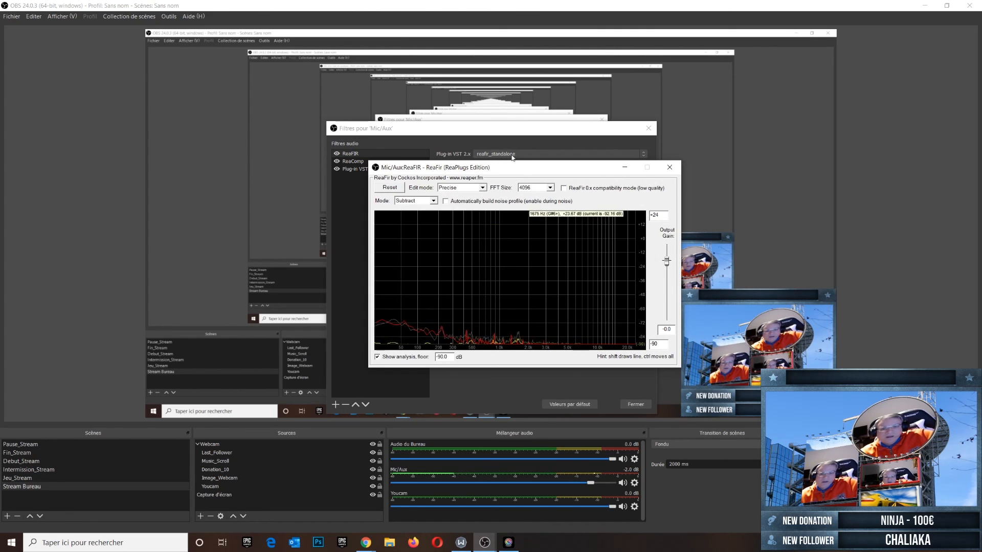
{"action": "left_click", "coordinate": [668, 169]}
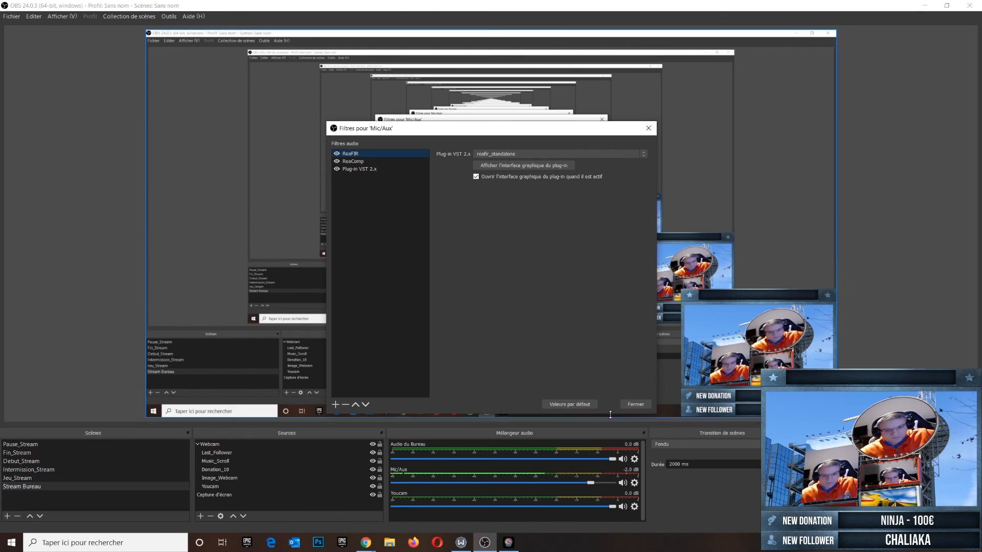
{"action": "left_click", "coordinate": [635, 404]}
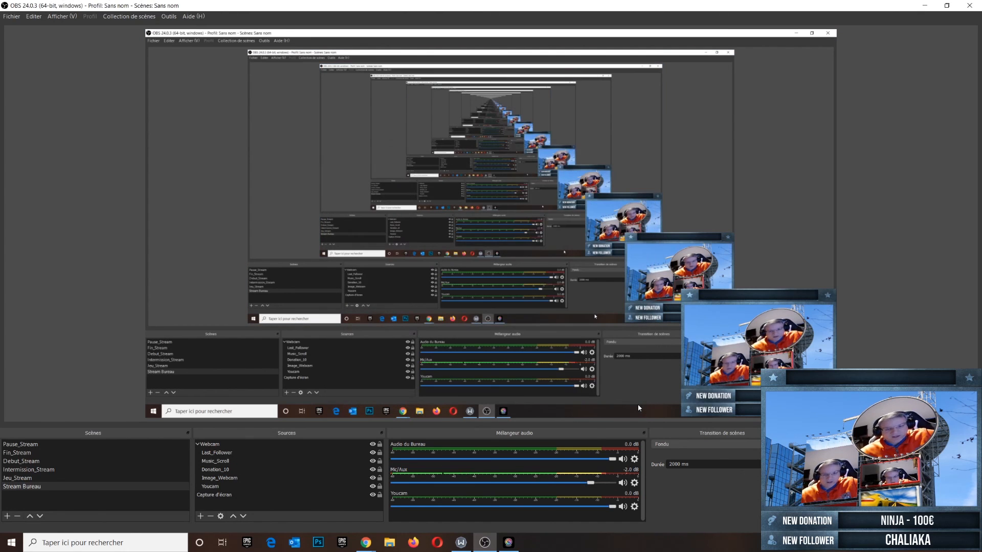